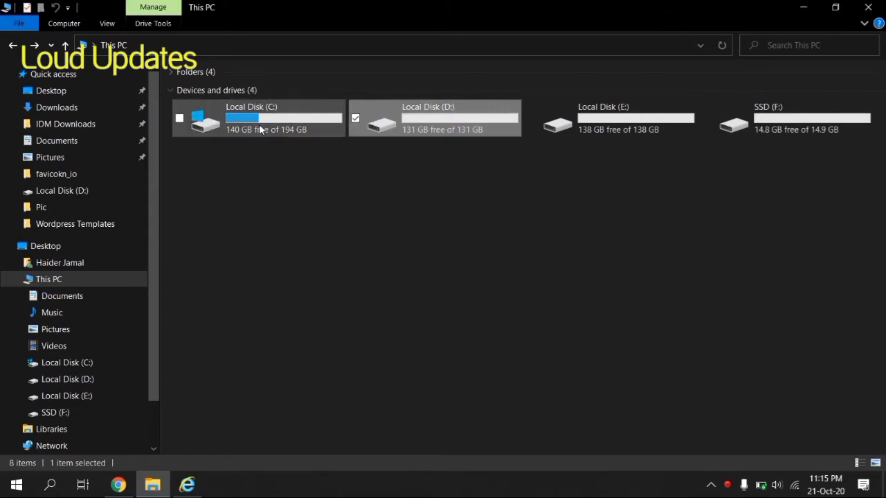
# Browse to Program Files on Local Disk (C:) and locate the Internet Explorer folder
pyautogui.doubleClick(259, 124)
pyautogui.click(12, 45)
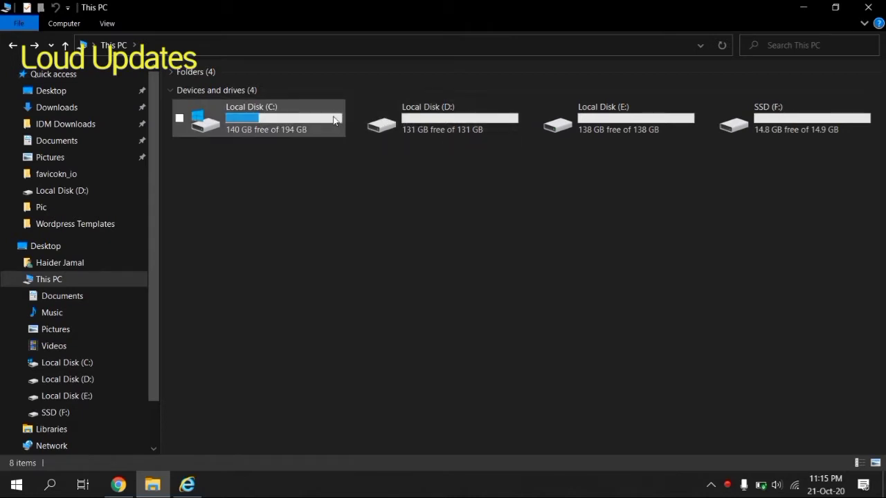
pyautogui.doubleClick(245, 119)
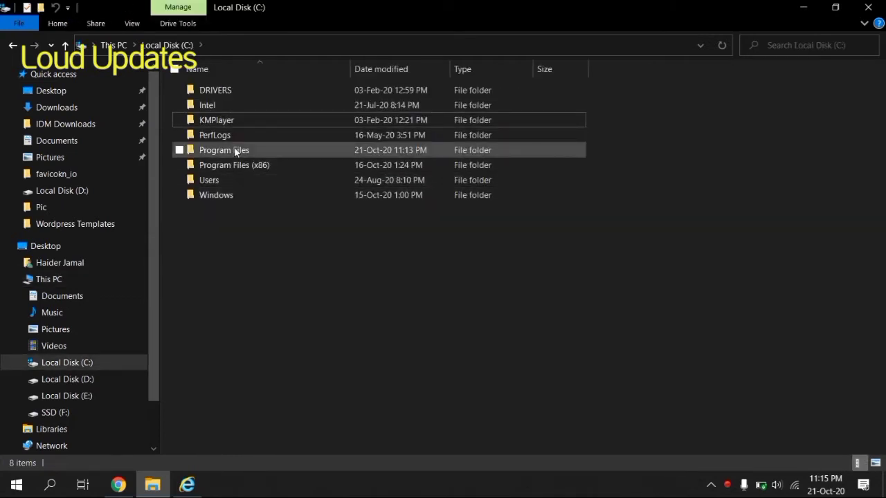
pyautogui.doubleClick(236, 149)
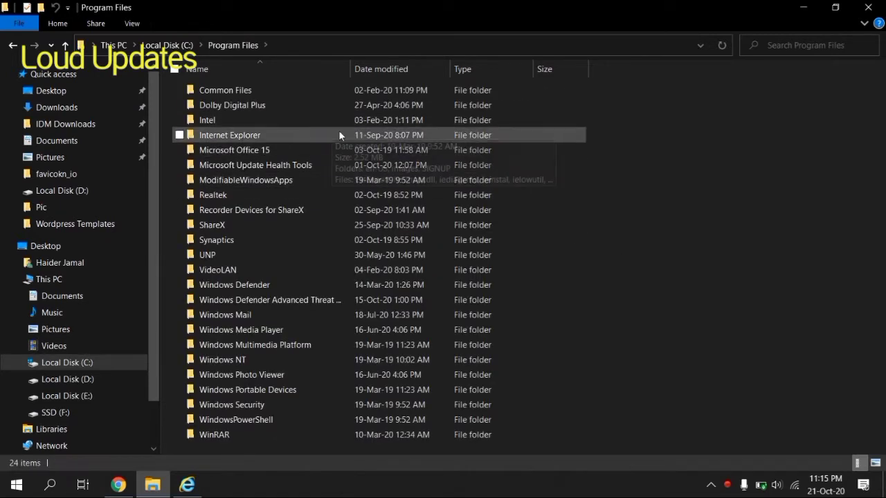
pyautogui.click(223, 135)
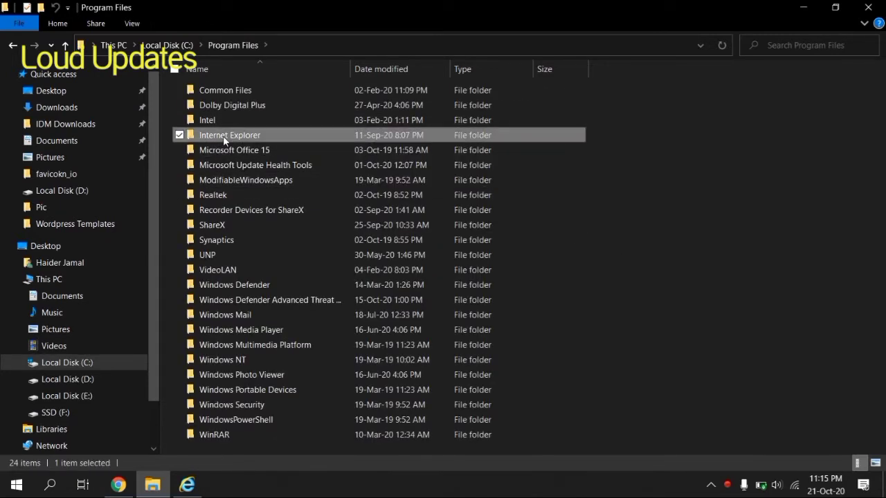
pyautogui.rightClick(286, 134)
pyautogui.click(667, 319)
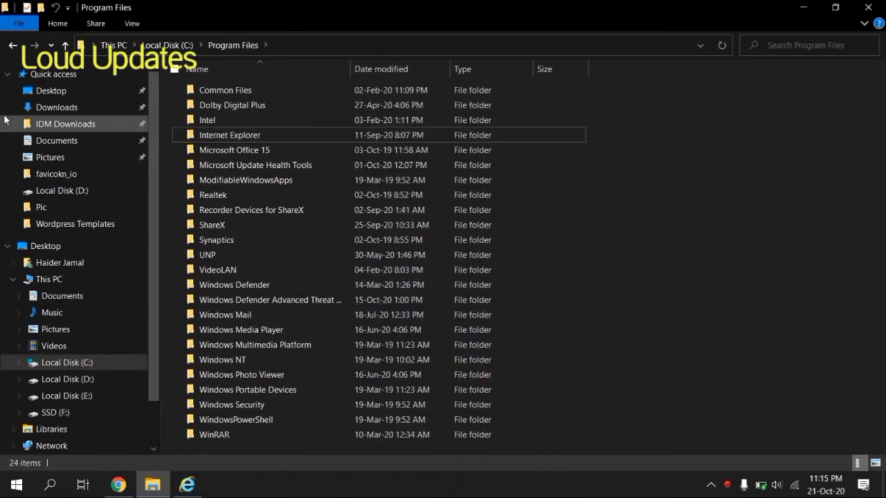
# Return to the drive overview and check the contents of Local Disk (E:)
pyautogui.click(13, 47)
pyautogui.click(13, 47)
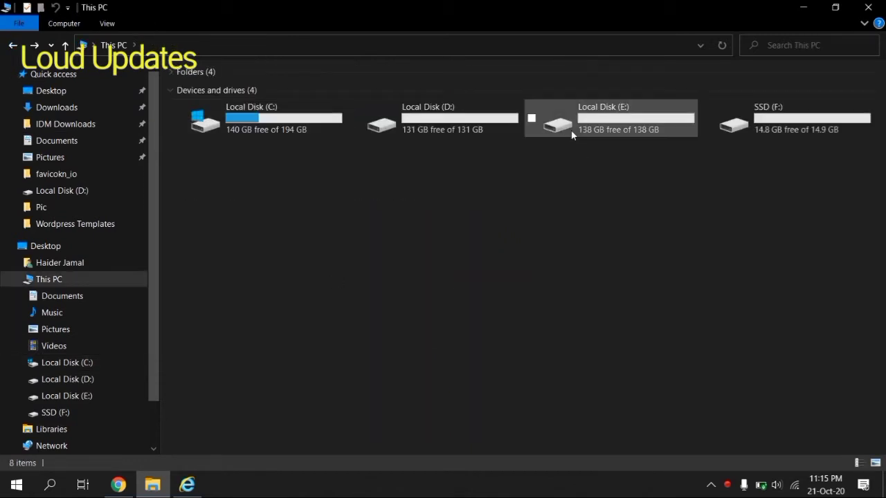
pyautogui.click(607, 126)
pyautogui.doubleClick(607, 123)
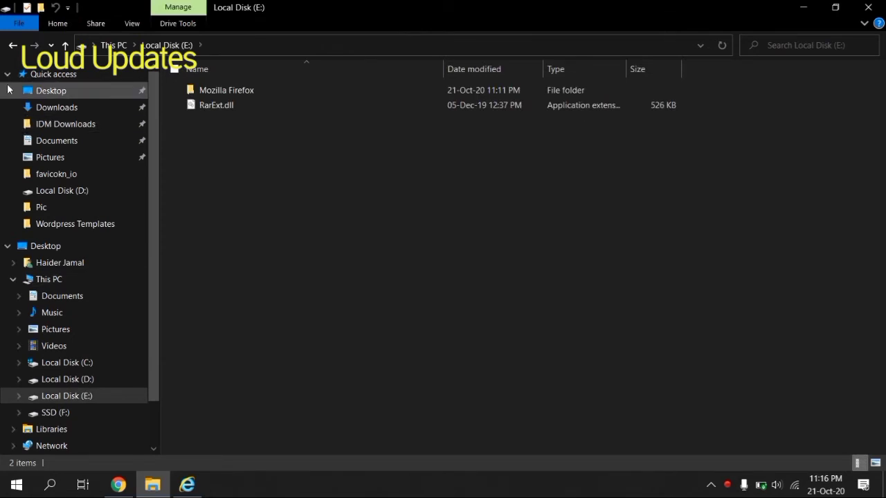
pyautogui.click(14, 46)
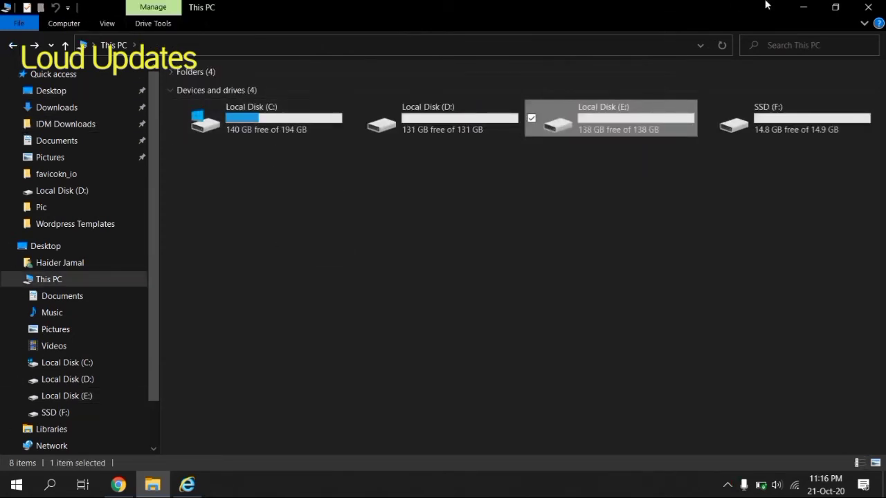
# Minimize the file window and close the running Internet Explorer window
pyautogui.click(803, 7)
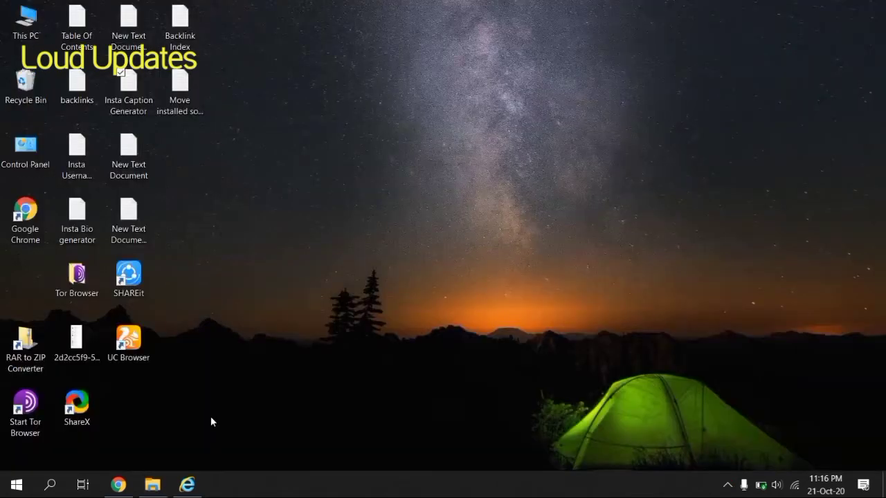
pyautogui.rightClick(201, 486)
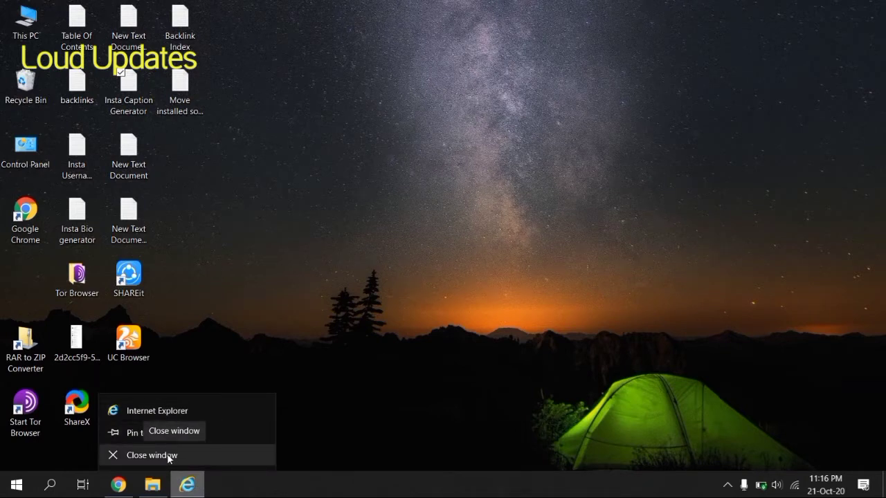
pyautogui.click(174, 454)
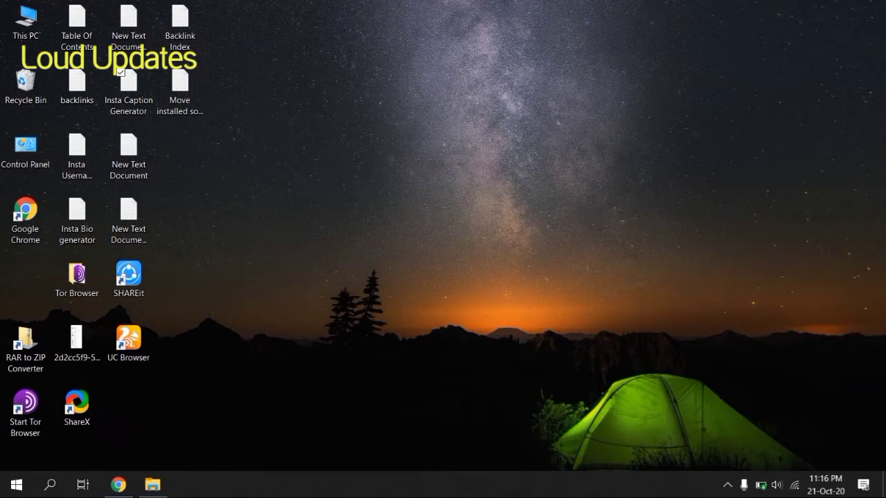
# Check the running apps in Task Manager for Internet Explorer, and close Task Manager
pyautogui.rightClick(663, 490)
pyautogui.click(710, 417)
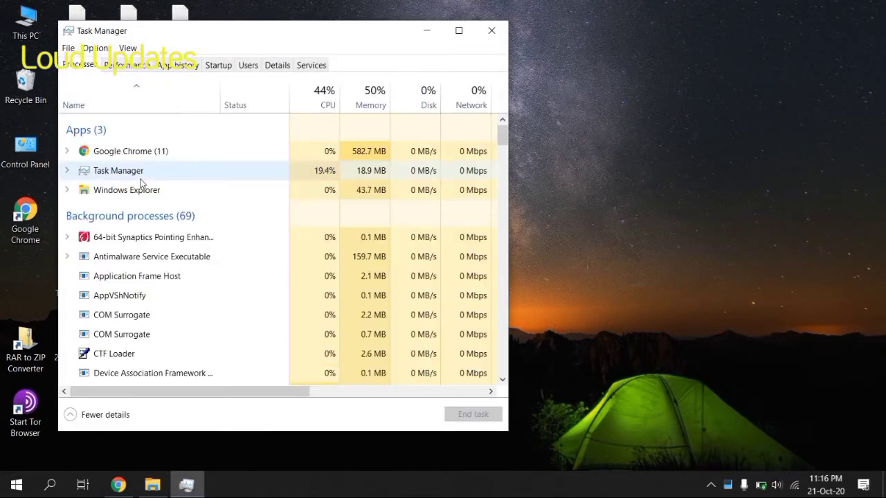
pyautogui.click(491, 31)
# Create a system restore point with the description "all ok" and close System Properties
pyautogui.click(50, 484)
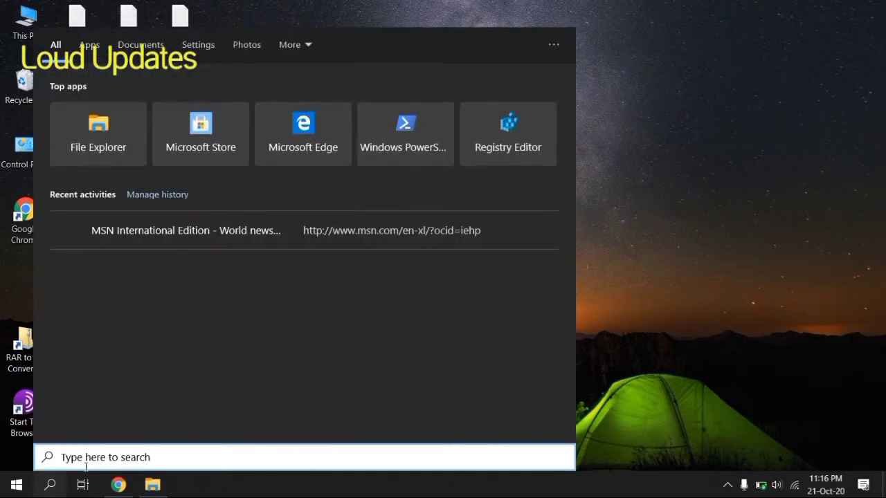
pyautogui.write('restr')
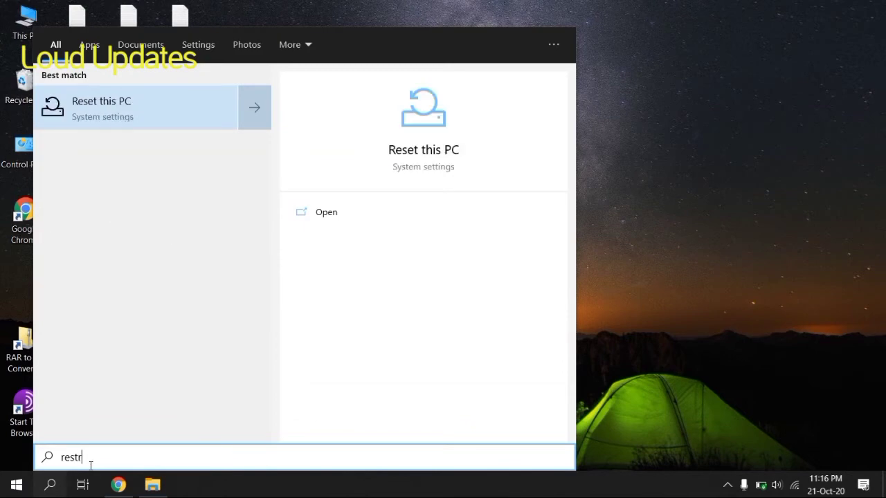
pyautogui.click(106, 111)
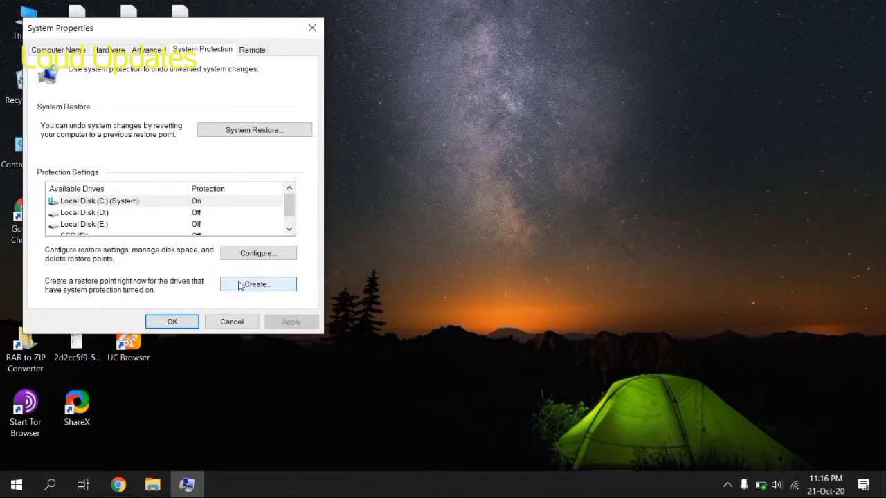
pyautogui.click(240, 285)
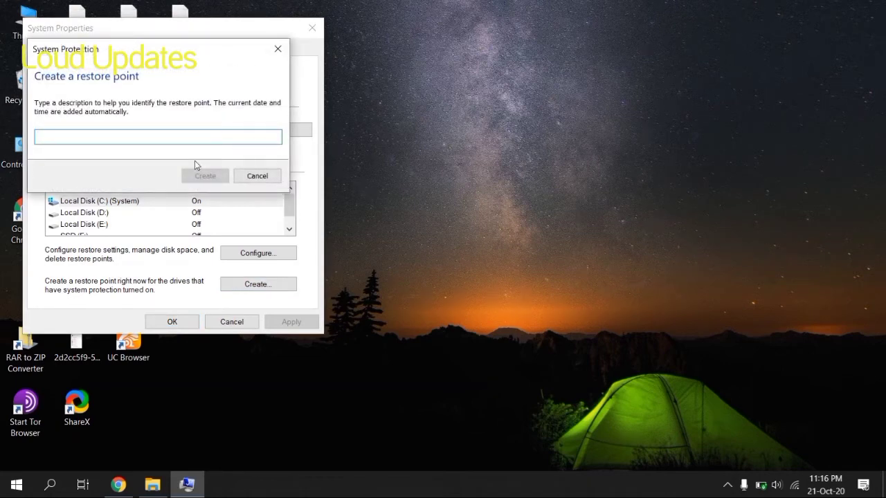
pyautogui.write('all ok')
pyautogui.click(215, 175)
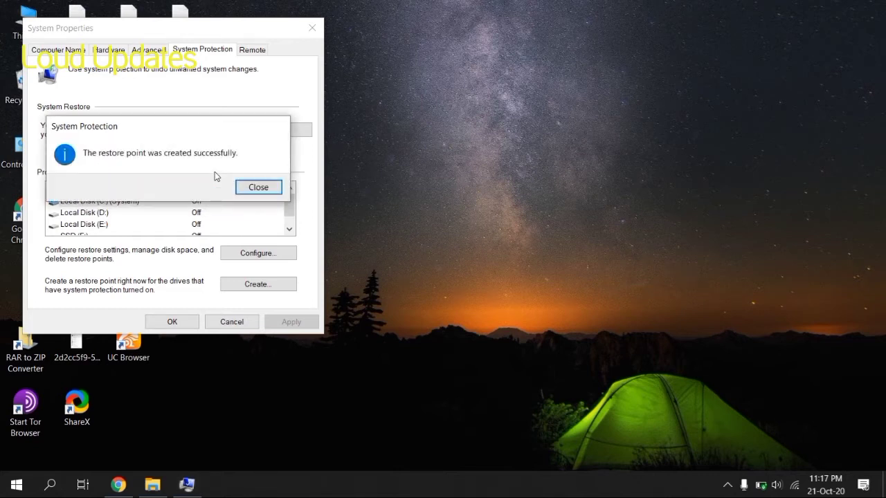
pyautogui.click(261, 189)
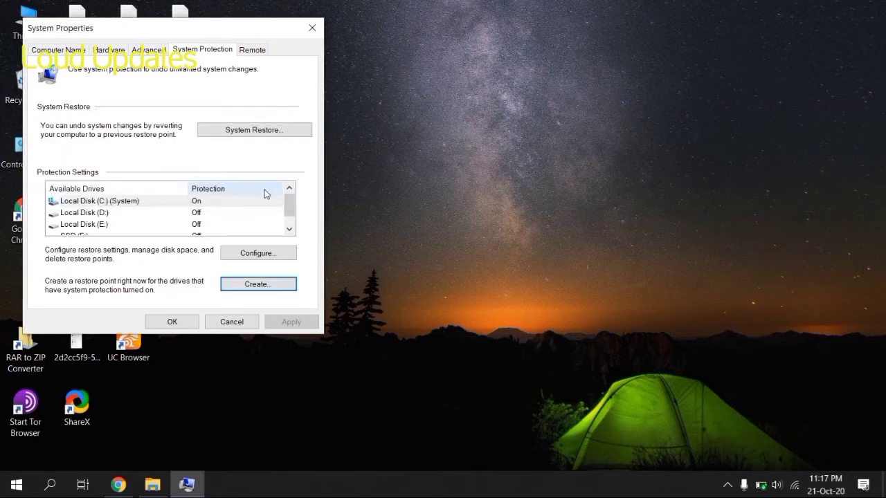
pyautogui.click(312, 28)
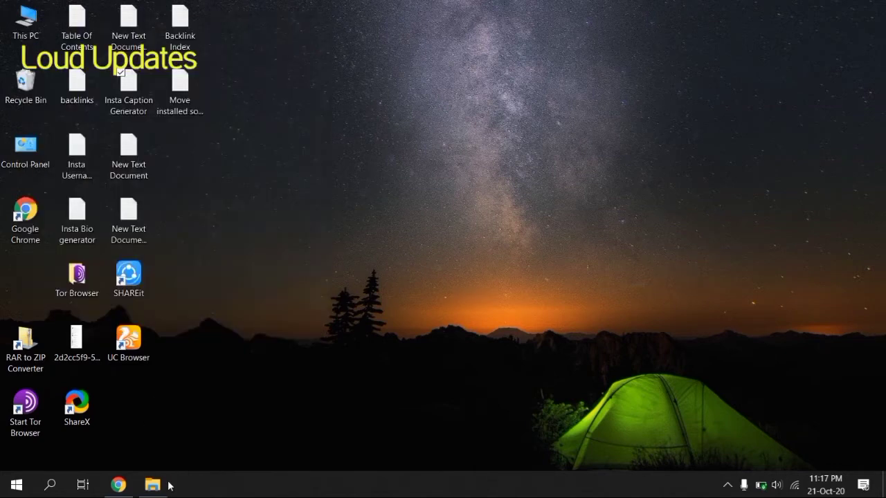
# Open the desktop text file "Move installed software to another drive in Windows 10" and review its robocopy and mklink commands
pyautogui.click(185, 104)
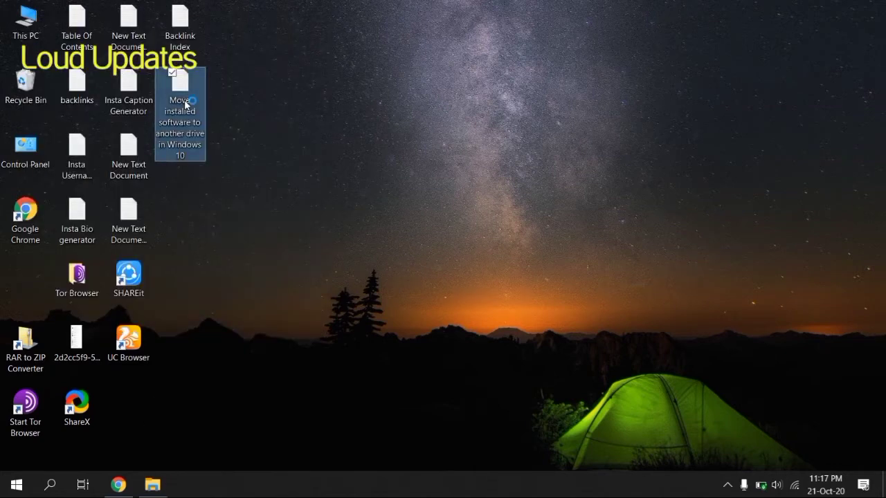
pyautogui.click(773, 196)
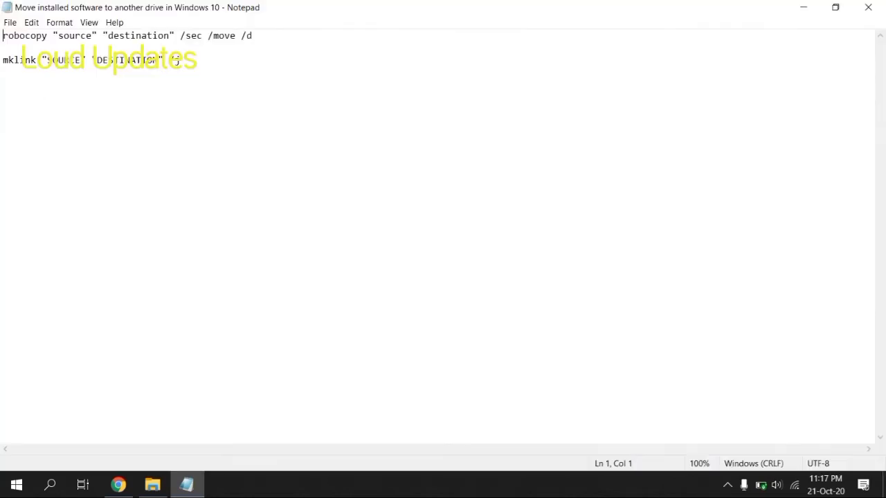
pyautogui.hotkey('shift', 'Right')
pyautogui.hotkey('shift', 'Right')
pyautogui.hotkey('shift', 'Right')
pyautogui.hotkey('shift', 'Right')
pyautogui.hotkey('shift', 'Right')
pyautogui.hotkey('shift', 'Right')
pyautogui.click(63, 38)
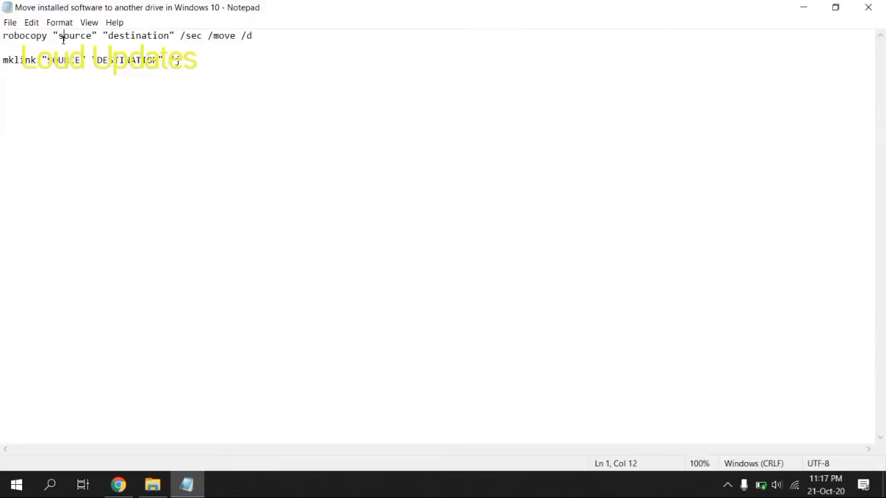
pyautogui.click(125, 36)
pyautogui.click(218, 36)
pyautogui.click(246, 43)
pyautogui.moveTo(3, 60); pyautogui.dragTo(47, 61)
pyautogui.click(58, 60)
# Switch to File Explorer and copy the full path of the Internet Explorer folder in Program Files on Local Disk (C:)
pyautogui.click(186, 485)
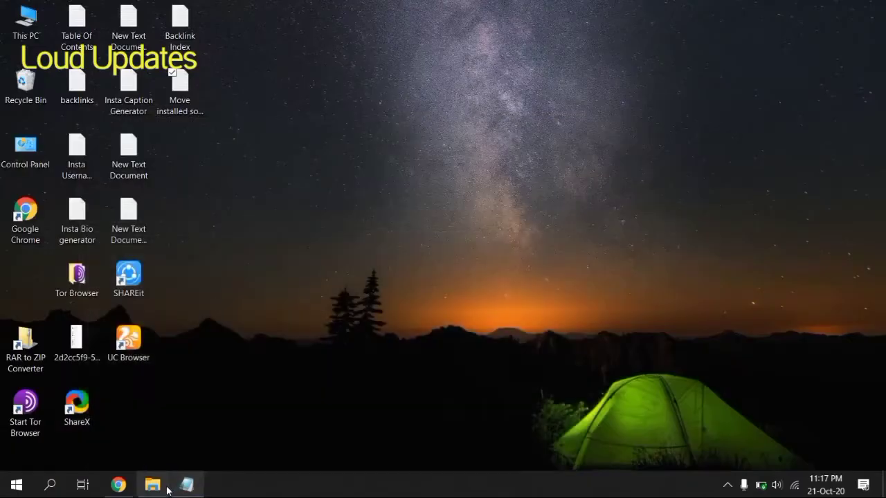
pyautogui.click(153, 485)
pyautogui.click(273, 268)
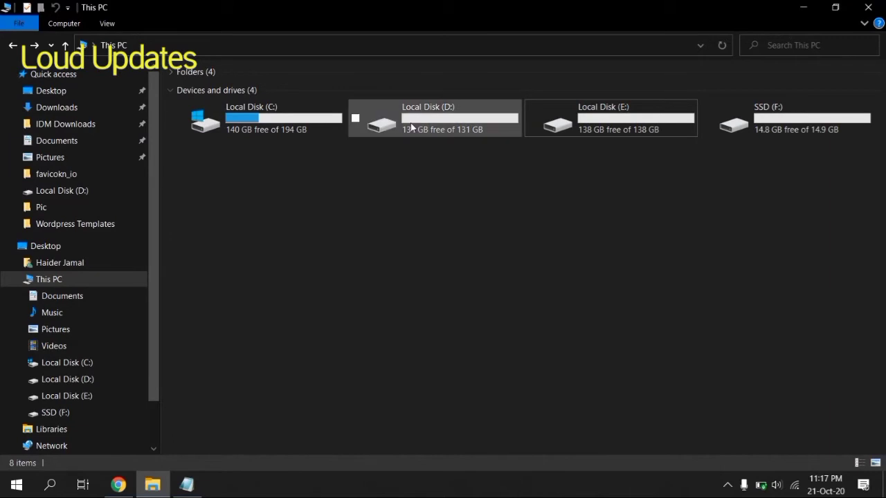
pyautogui.doubleClick(299, 122)
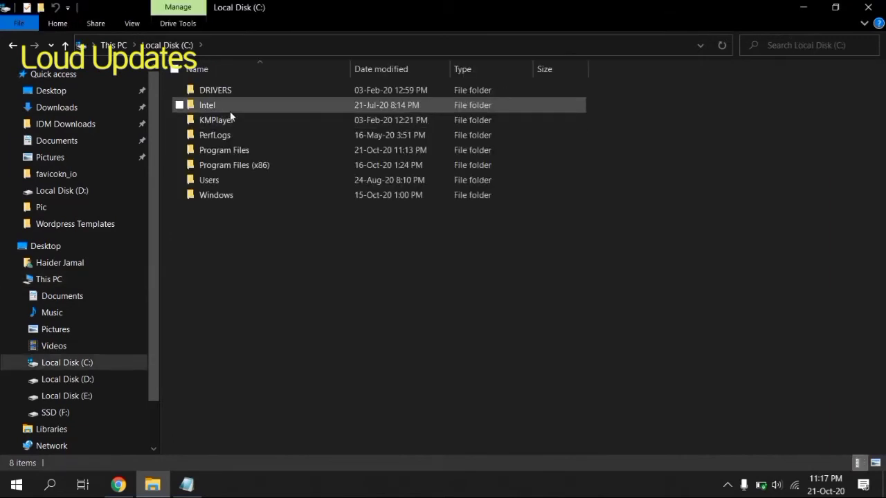
pyautogui.doubleClick(242, 151)
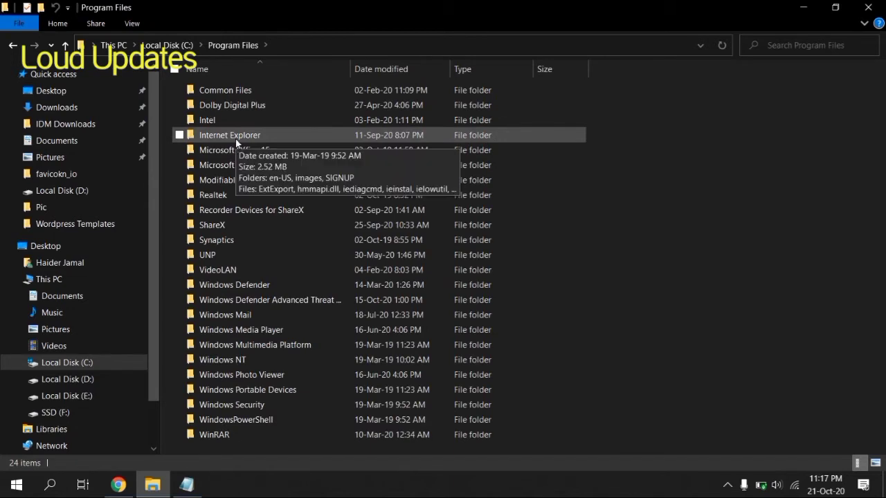
pyautogui.doubleClick(235, 136)
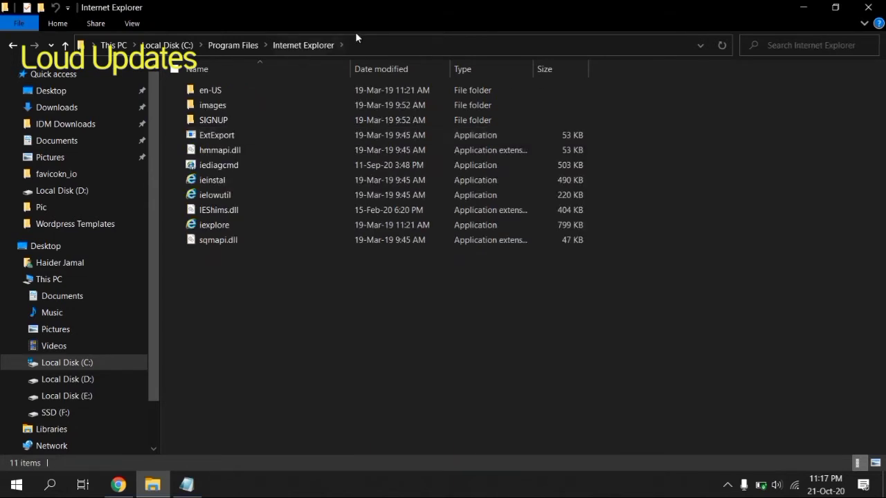
pyautogui.click(379, 44)
pyautogui.rightClick(176, 47)
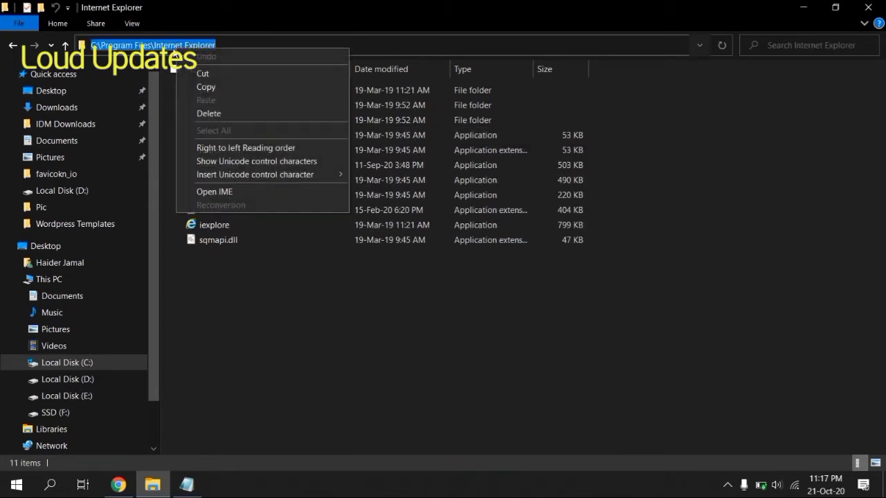
pyautogui.click(204, 87)
# In the Notepad file, replace the source placeholders of both commands with the path C:\Program Files\Internet Explorer
pyautogui.click(186, 484)
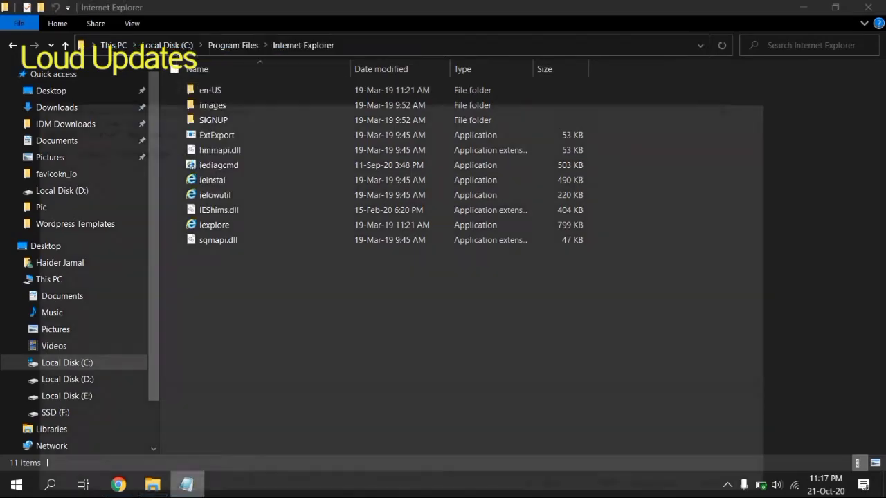
pyautogui.moveTo(60, 36); pyautogui.dragTo(92, 36)
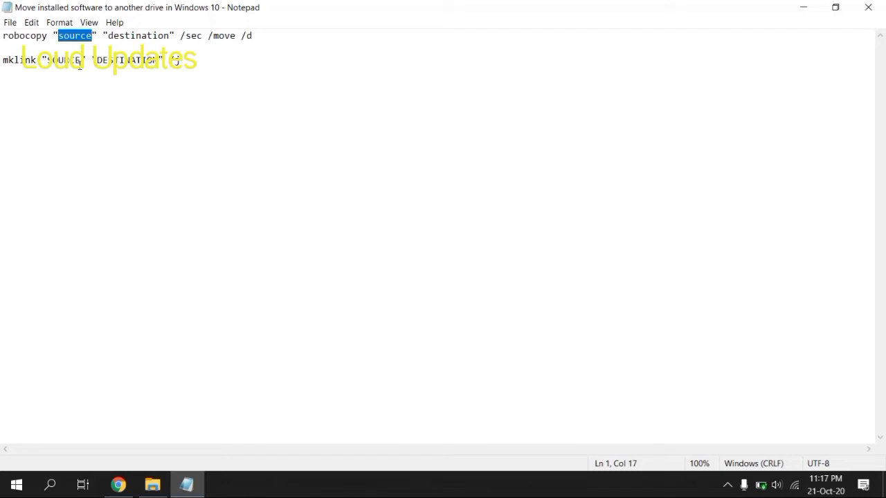
pyautogui.hotkey('ctrl', 'v')
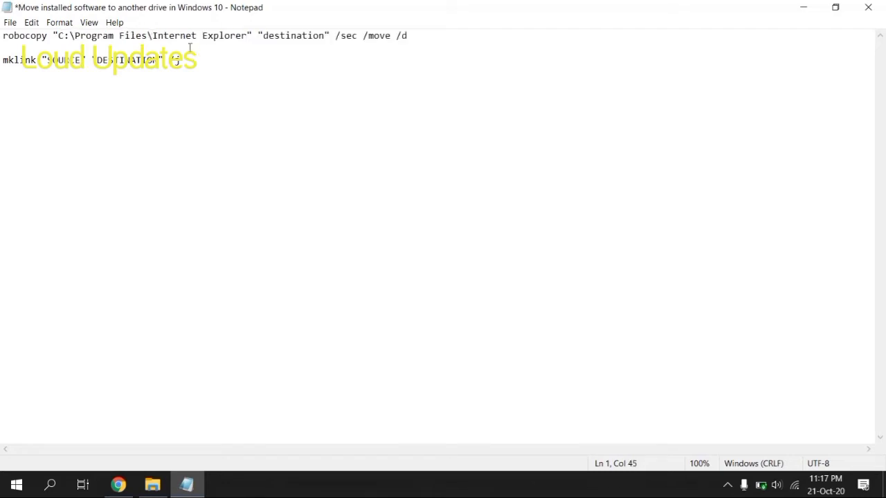
pyautogui.moveTo(47, 60); pyautogui.dragTo(80, 60)
pyautogui.hotkey('ctrl', 'v')
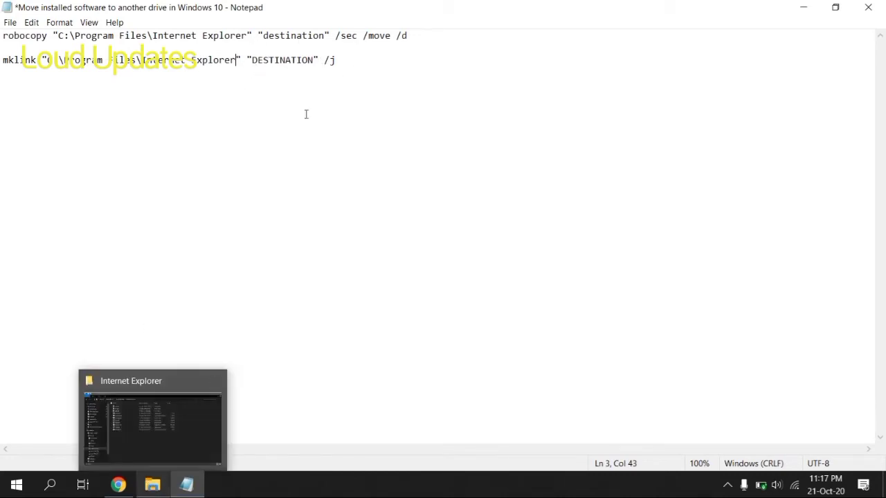
# Switch to File Explorer, open Local Disk (E:) from This PC and copy its path
pyautogui.doubleClick(265, 38)
pyautogui.click(253, 60)
pyautogui.click(152, 485)
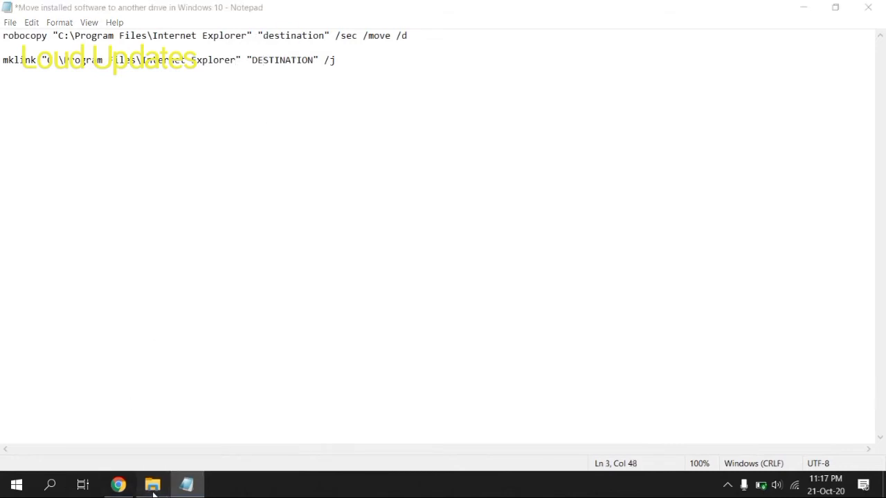
pyautogui.click(114, 45)
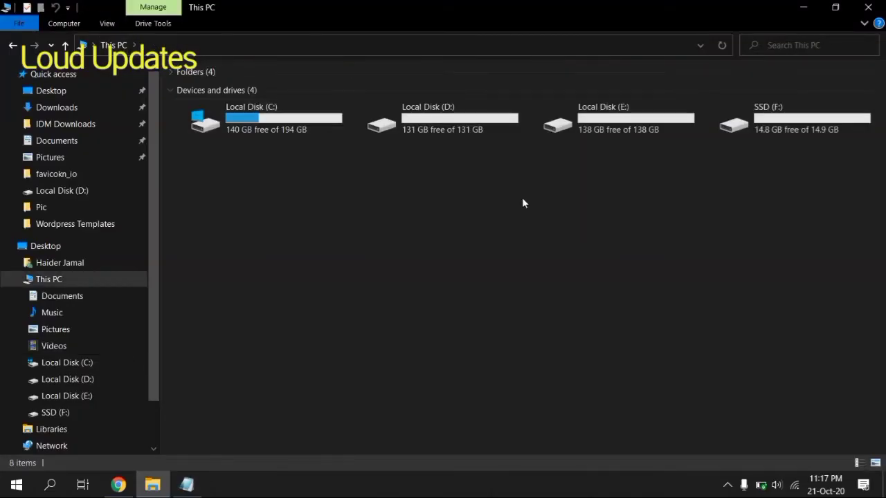
pyautogui.click(454, 122)
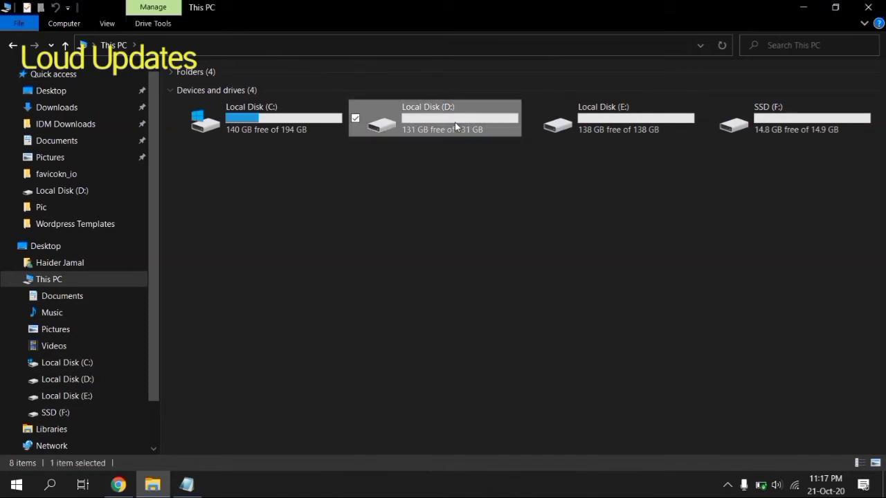
pyautogui.click(563, 234)
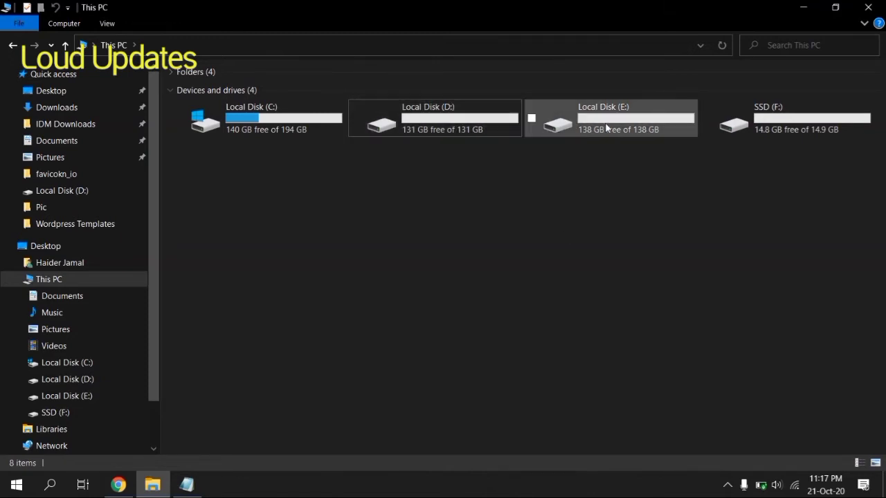
pyautogui.click(606, 127)
pyautogui.doubleClick(606, 127)
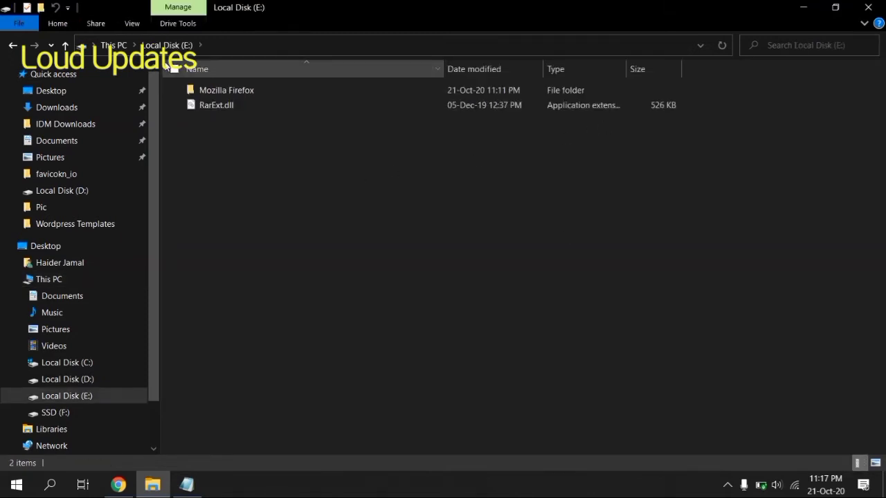
pyautogui.click(243, 43)
pyautogui.rightClick(239, 43)
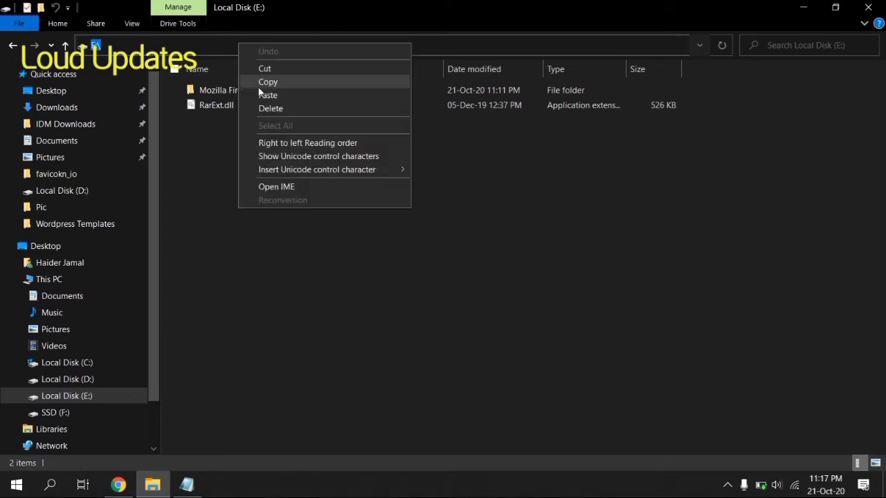
pyautogui.click(266, 81)
# In the Notepad file, replace both destination placeholders with E:\ and change the robocopy command's final switch to /E
pyautogui.click(186, 484)
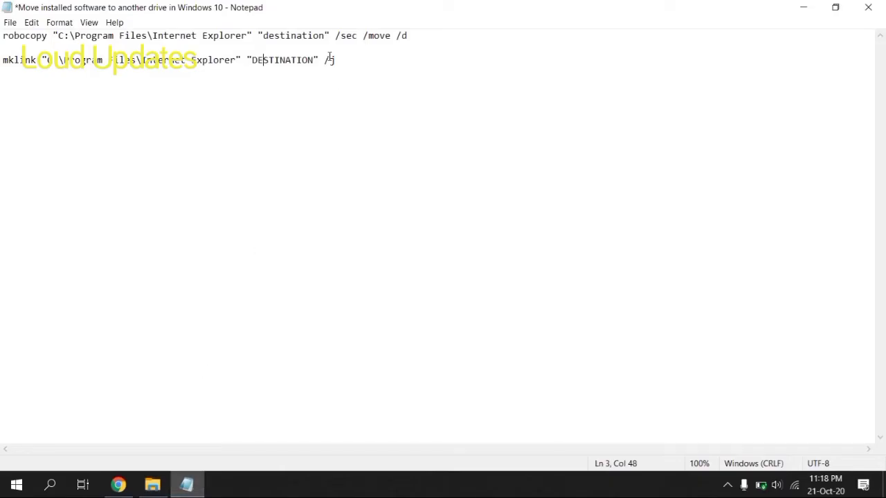
pyautogui.moveTo(264, 35); pyautogui.dragTo(325, 36)
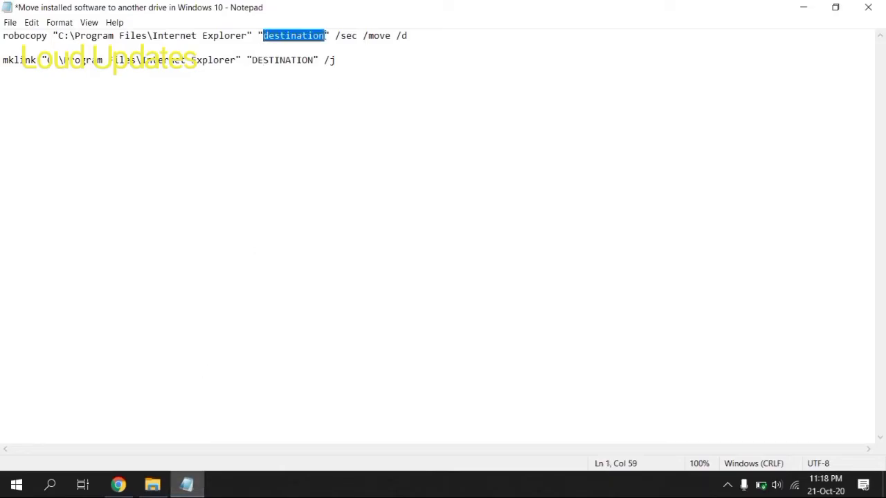
pyautogui.write('E:\\')
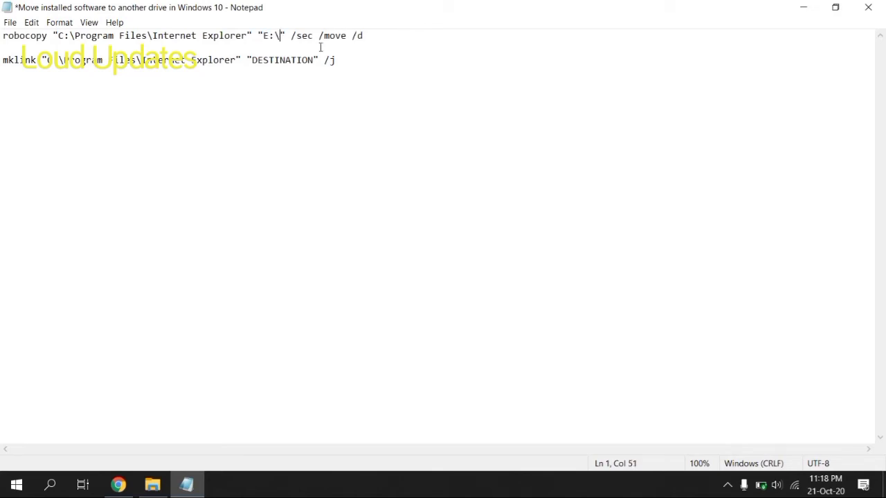
pyautogui.click(371, 31)
pyautogui.write('E')
pyautogui.moveTo(251, 60); pyautogui.dragTo(312, 58)
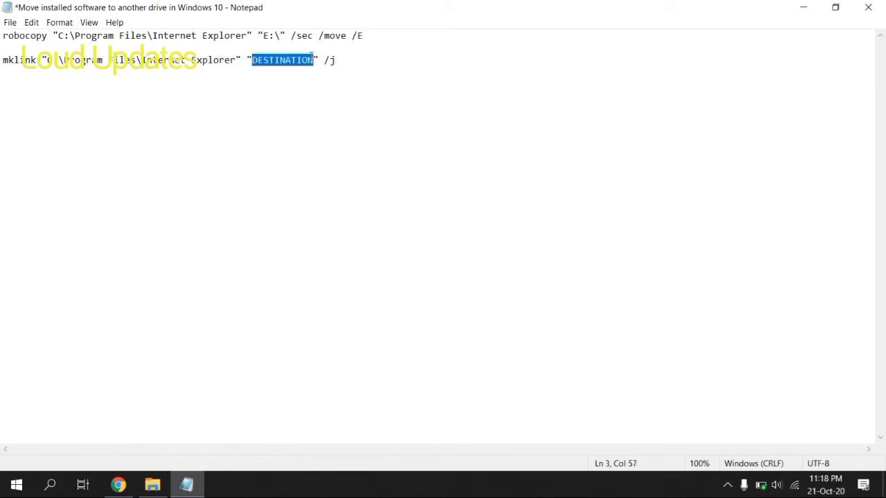
pyautogui.write('E:\\')
# Copy the folder name Internet Explorer from the mklink source and append it to the E:\ destination path in both commands
pyautogui.moveTo(143, 60); pyautogui.dragTo(235, 60)
pyautogui.rightClick(223, 58)
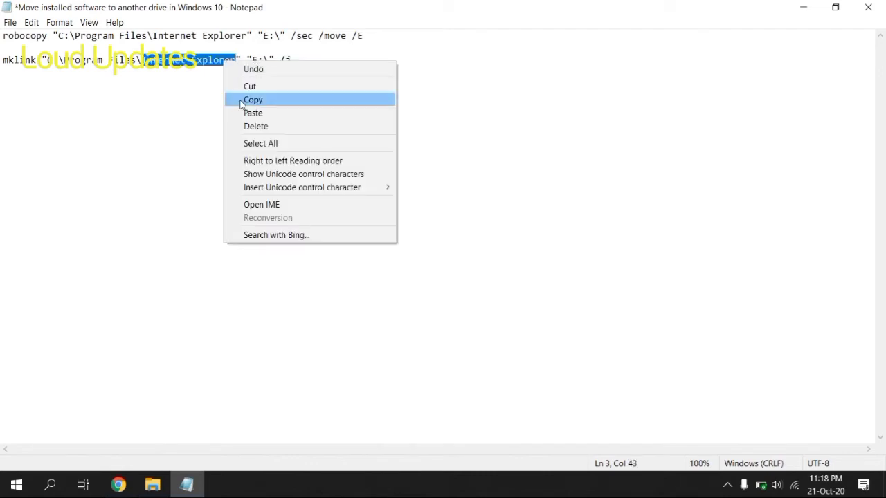
pyautogui.click(240, 98)
pyautogui.click(279, 36)
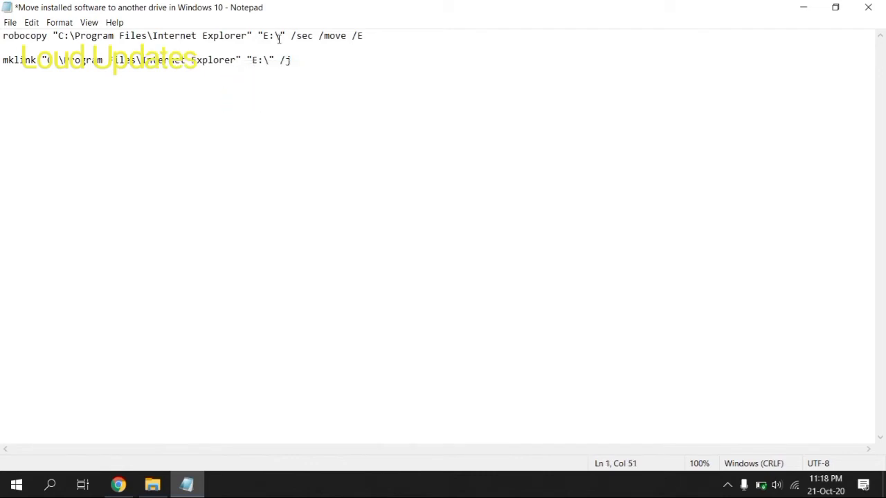
pyautogui.hotkey('ctrl', 'v')
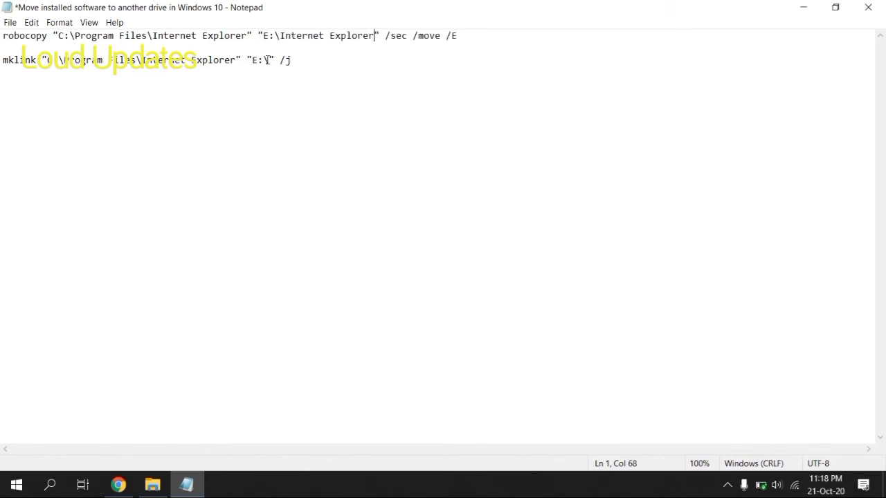
pyautogui.click(269, 60)
pyautogui.hotkey('ctrl', 'v')
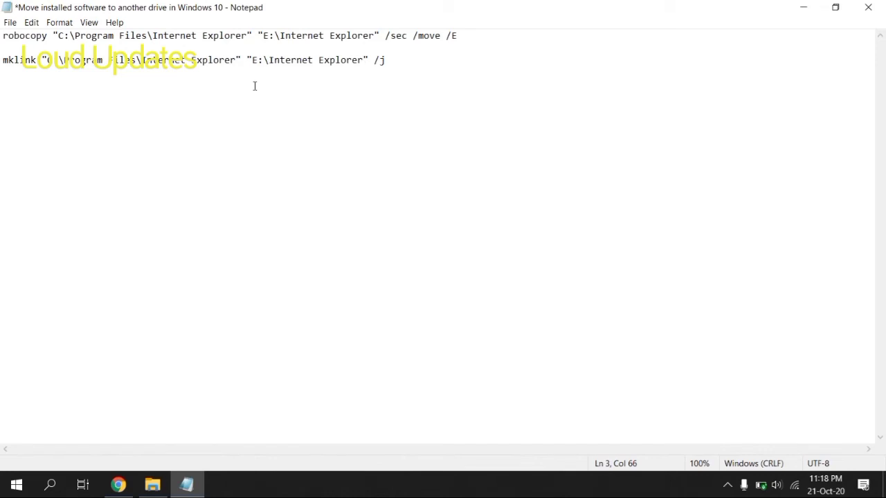
pyautogui.moveTo(326, 64); pyautogui.dragTo(342, 63)
pyautogui.click(341, 62)
# Search Windows for Command Prompt and open it
pyautogui.click(49, 485)
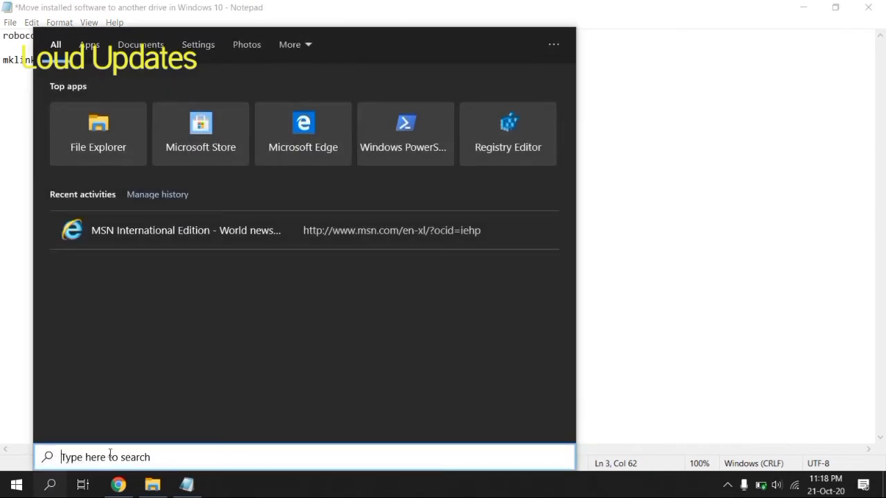
pyautogui.write('co')
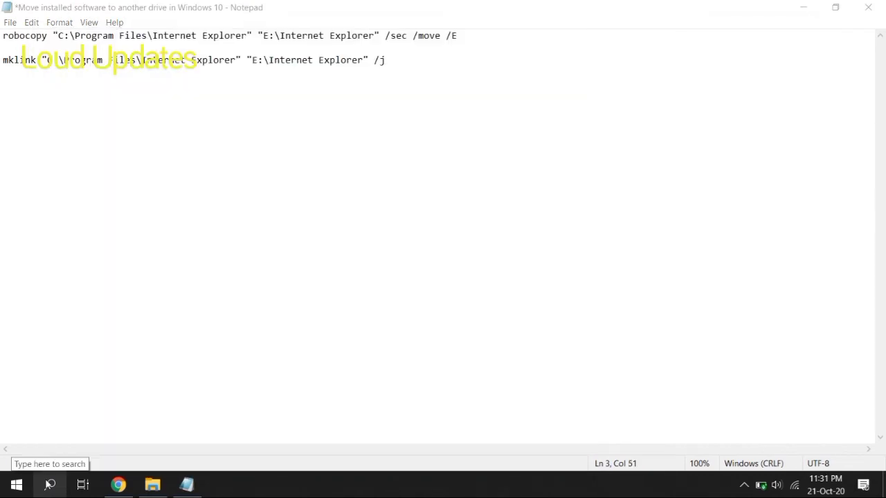
pyautogui.click(49, 485)
pyautogui.write('c')
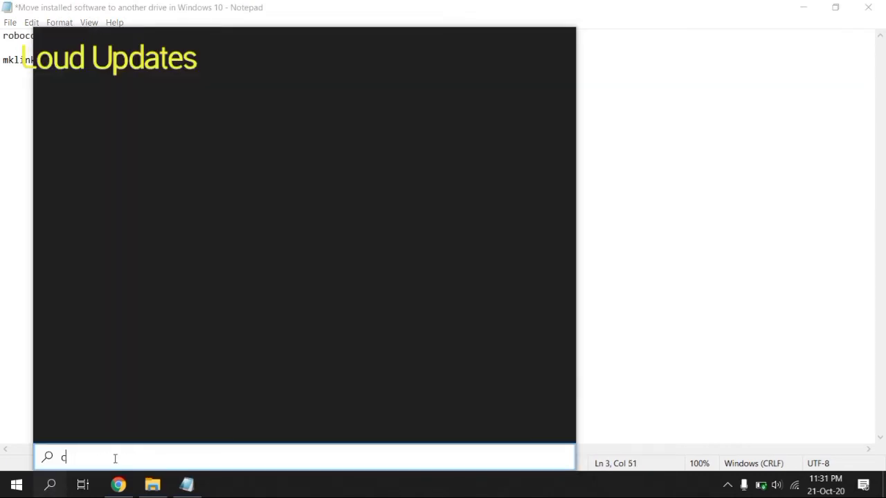
pyautogui.write('omma')
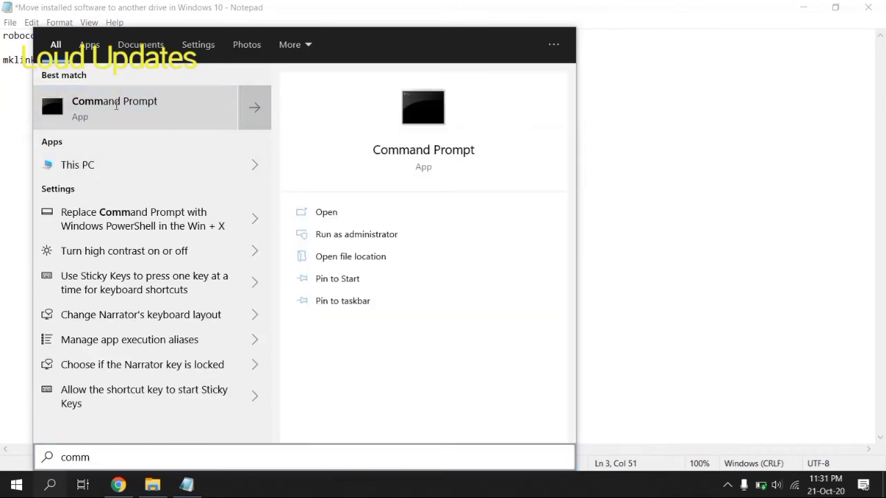
pyautogui.click(115, 107)
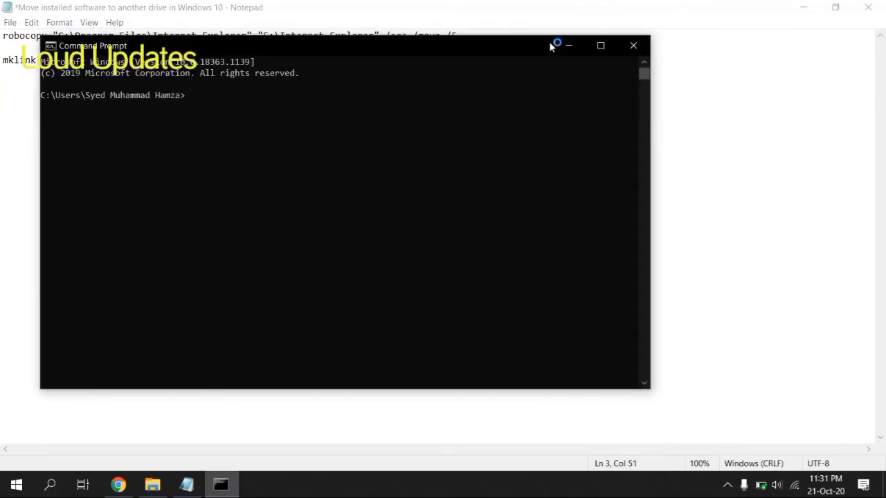
# Copy the complete robocopy command from the Notepad file and run it in Command Prompt
pyautogui.click(562, 45)
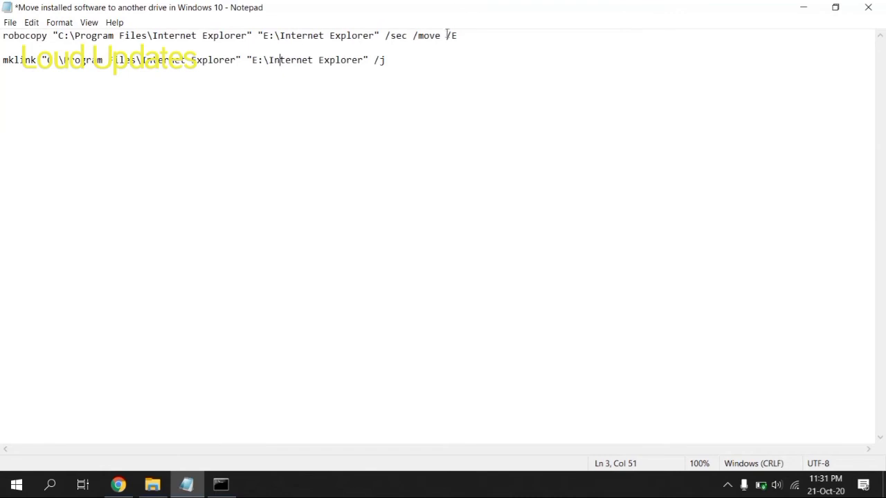
pyautogui.click(465, 35)
pyautogui.moveTo(464, 34); pyautogui.dragTo(3, 36)
pyautogui.rightClick(25, 36)
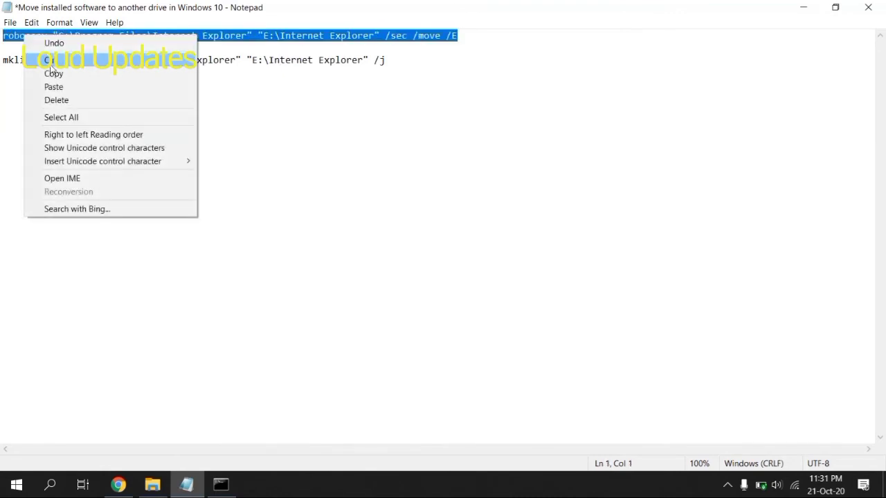
pyautogui.click(52, 69)
pyautogui.click(221, 484)
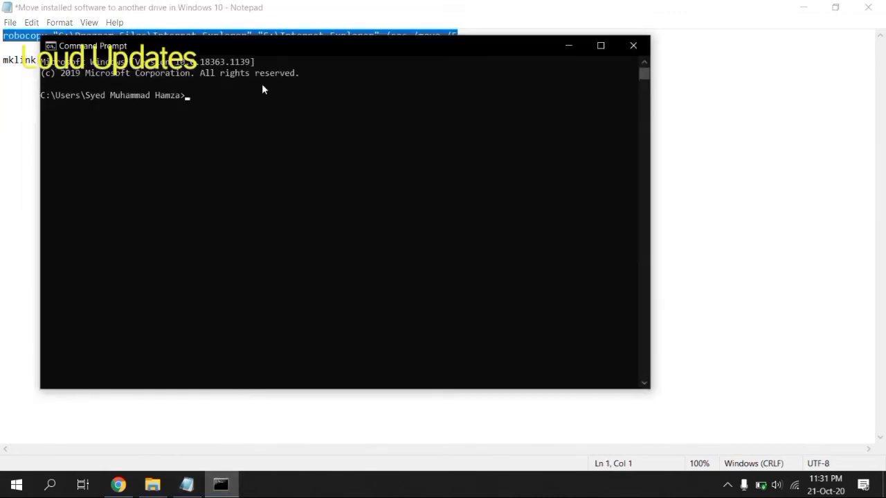
pyautogui.rightClick(234, 101)
pyautogui.press('Return')
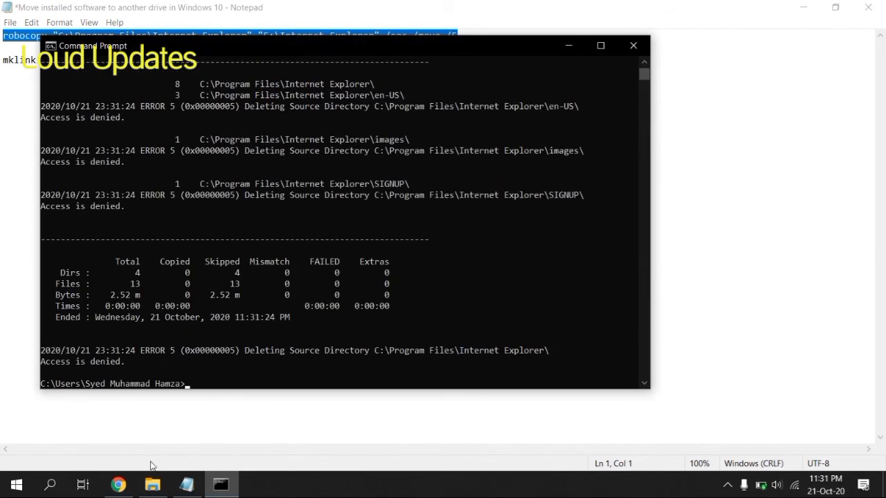
# Copy the complete mklink command from the Notepad file and run it in Command Prompt
pyautogui.click(187, 484)
pyautogui.moveTo(401, 61); pyautogui.dragTo(3, 60)
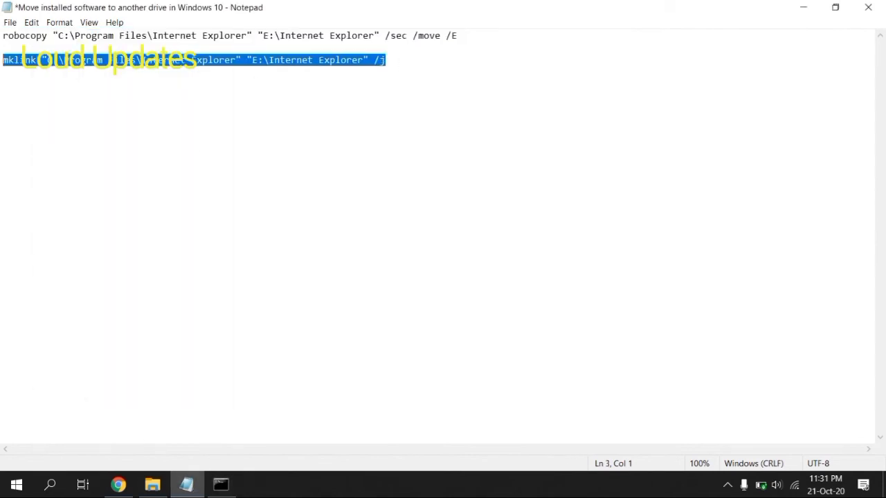
pyautogui.rightClick(17, 66)
pyautogui.click(41, 104)
pyautogui.click(221, 484)
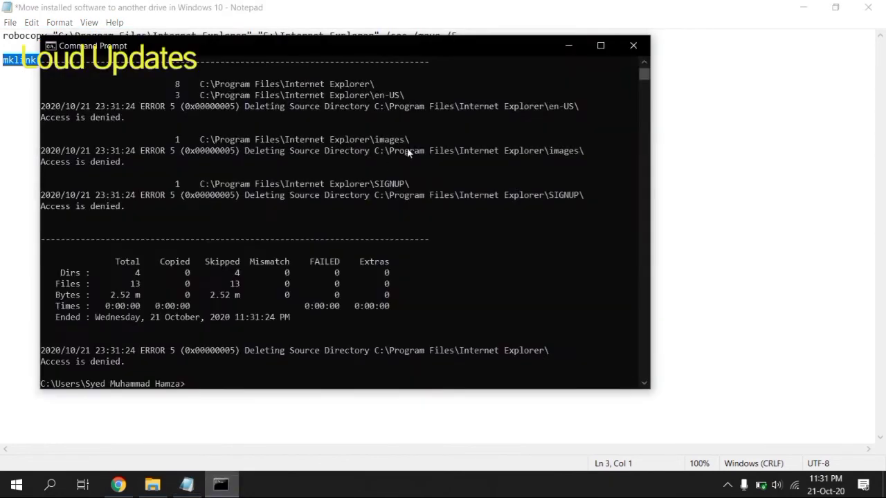
pyautogui.rightClick(210, 388)
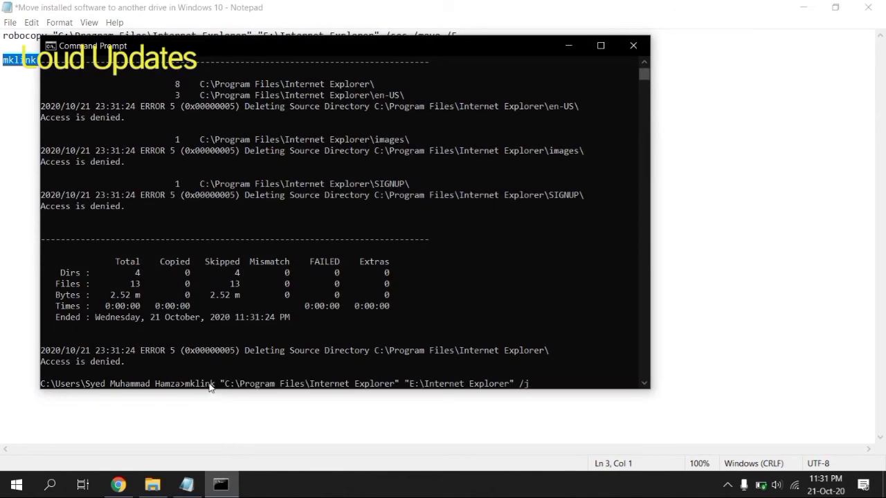
pyautogui.press('Return')
# Switch to File Explorer and check Local Disk (E:) for the Internet Explorer folder
pyautogui.click(153, 486)
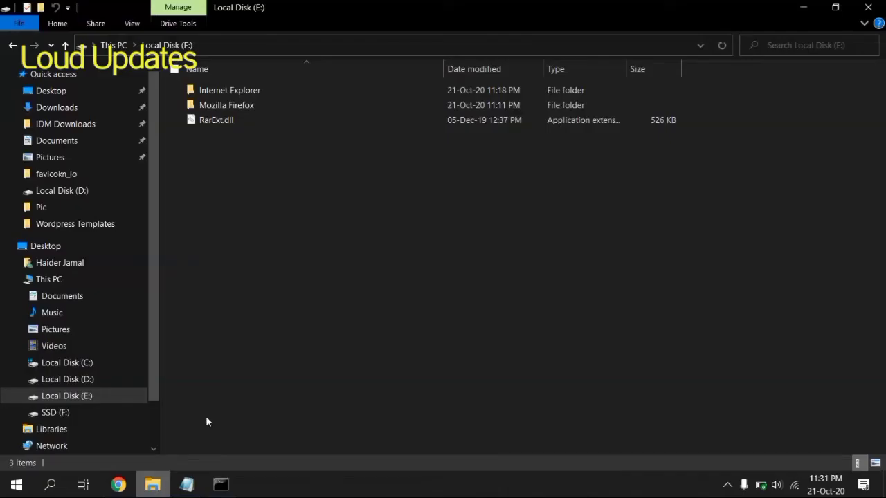
pyautogui.hotkey('alt', 'Up')
pyautogui.click(431, 228)
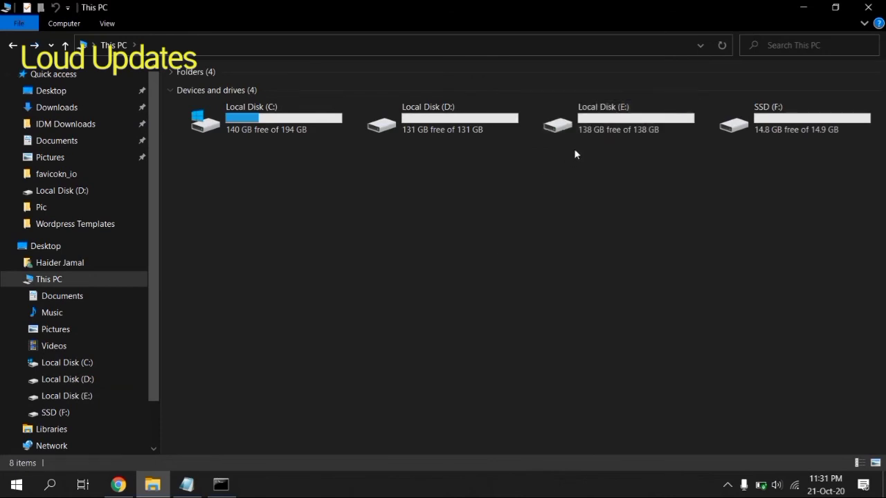
pyautogui.doubleClick(601, 130)
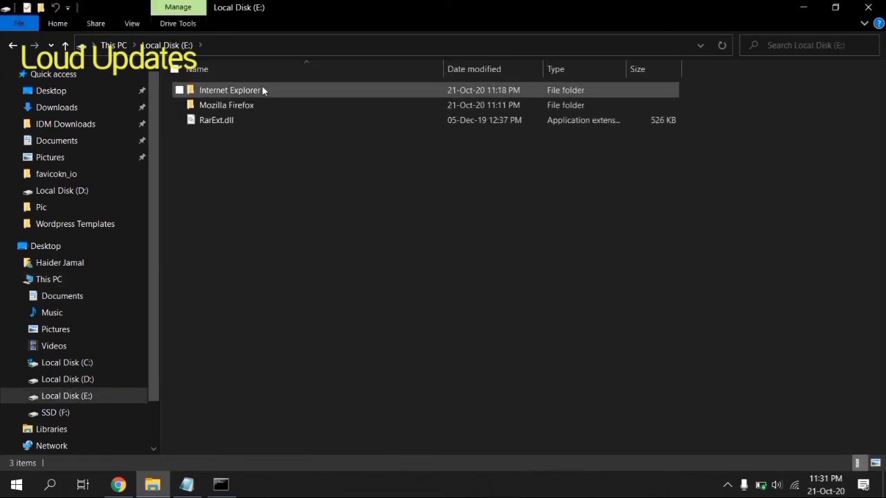
pyautogui.moveTo(262, 90)
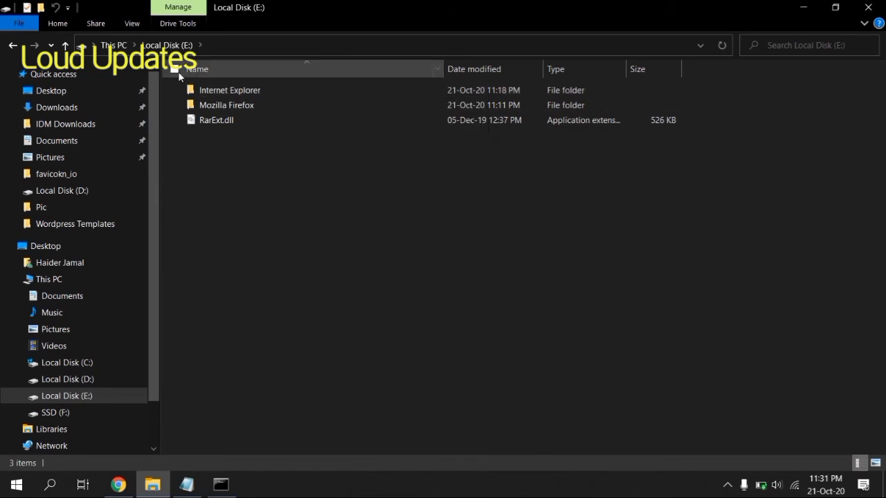
# Restore the Notepad window to a smaller size and show it over File Explorer's This PC view
pyautogui.click(182, 485)
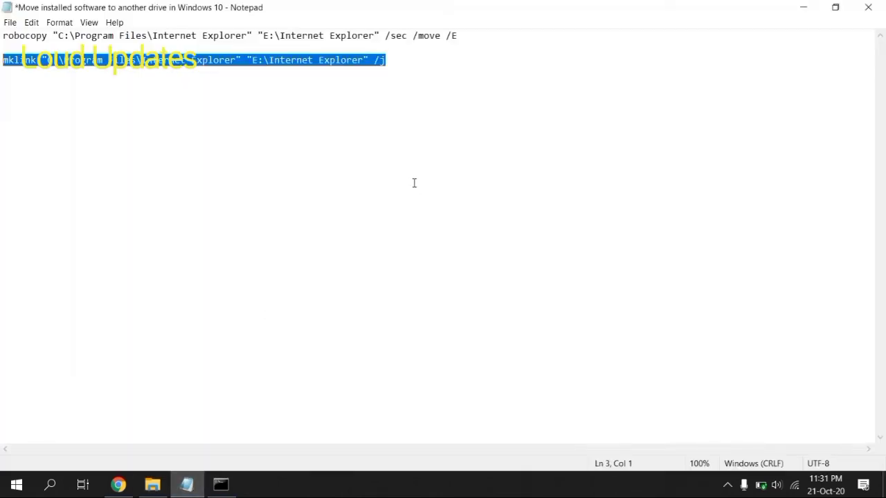
pyautogui.click(834, 7)
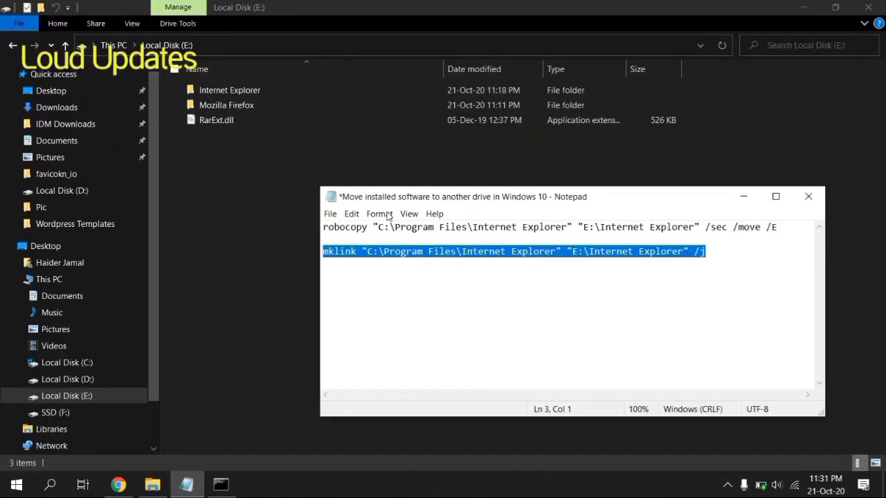
pyautogui.click(104, 46)
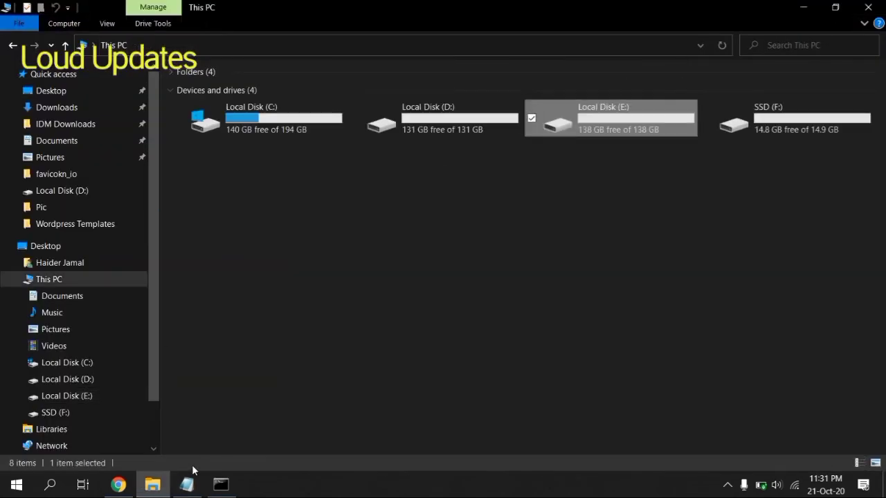
pyautogui.click(186, 485)
pyautogui.click(392, 325)
# Highlight the drive letter C in the robocopy command's source path to compare it with the listed drives
pyautogui.click(330, 229)
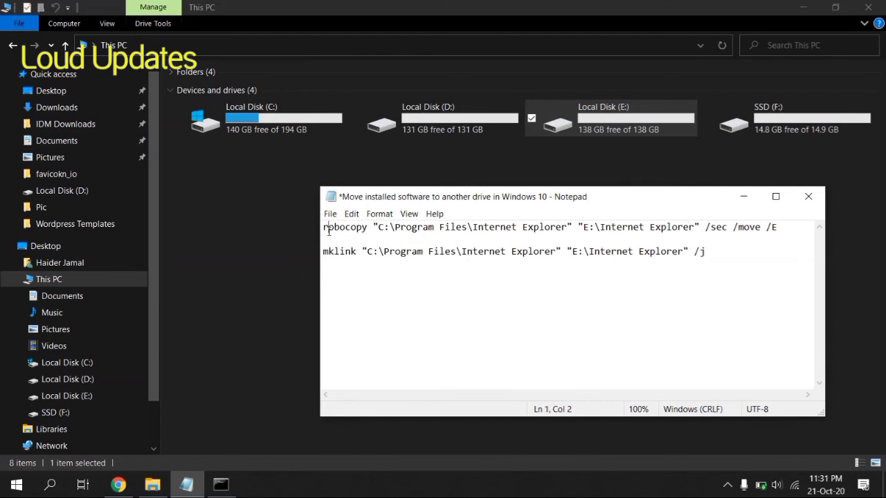
pyautogui.press('Right')
pyautogui.press('Right')
pyautogui.press('Right')
pyautogui.press('Right')
pyautogui.press('Right')
pyautogui.press('Right')
pyautogui.press('Right')
pyautogui.press('Right')
pyautogui.press('Right')
pyautogui.press('Right')
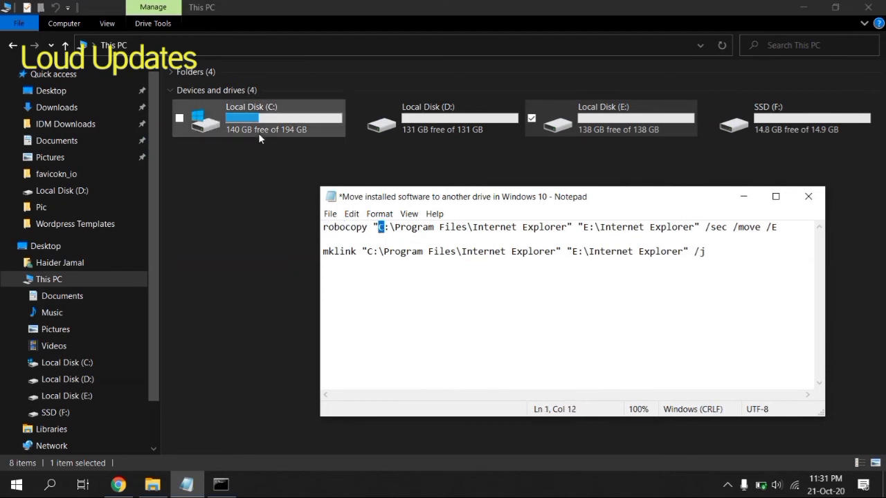
# Highlight the drive letter E in the robocopy command's destination path to compare it with the listed drives
pyautogui.click(494, 227)
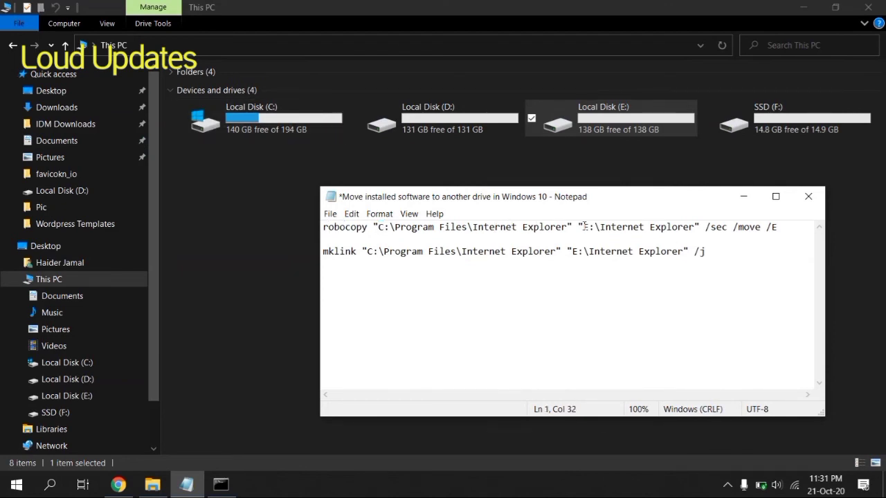
pyautogui.moveTo(583, 227); pyautogui.dragTo(590, 227)
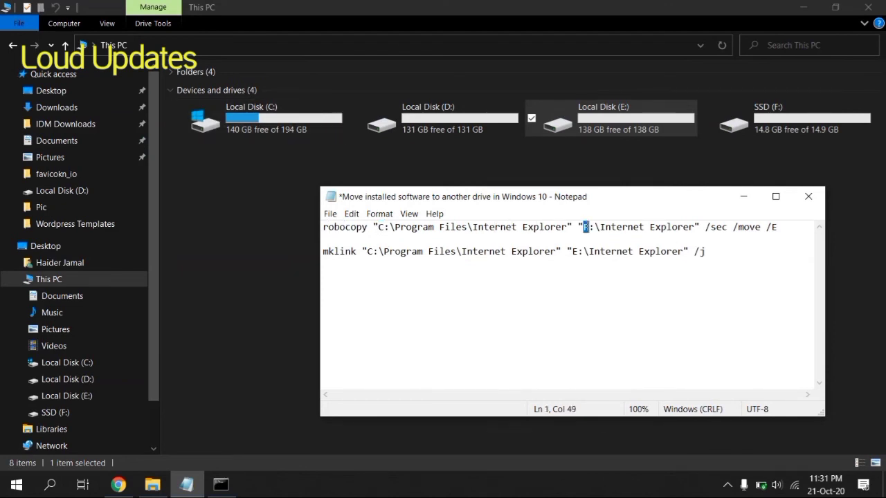
# Highlight the C:\Program Files\Internet Explorer path in the mklink command, and the Internet Explorer folder name in its E: path
pyautogui.click(354, 252)
pyautogui.moveTo(366, 252); pyautogui.dragTo(529, 252)
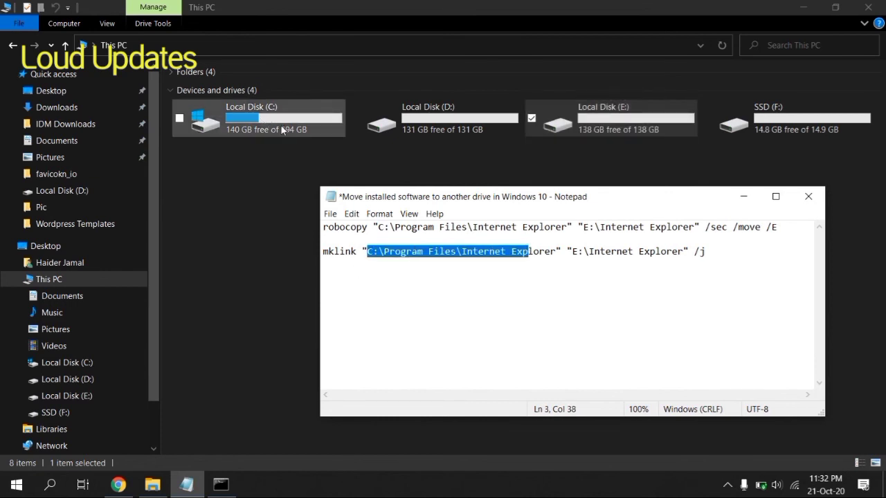
pyautogui.click(371, 252)
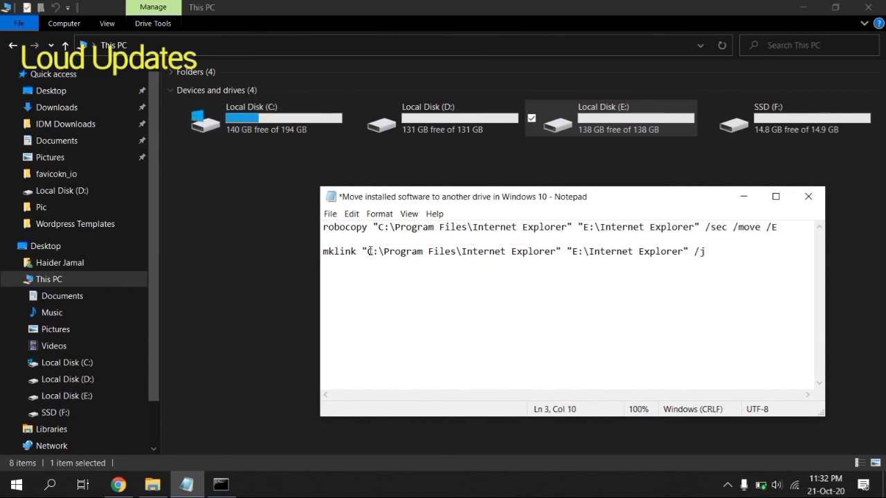
pyautogui.moveTo(367, 251); pyautogui.dragTo(685, 252)
pyautogui.click(457, 252)
pyautogui.click(511, 252)
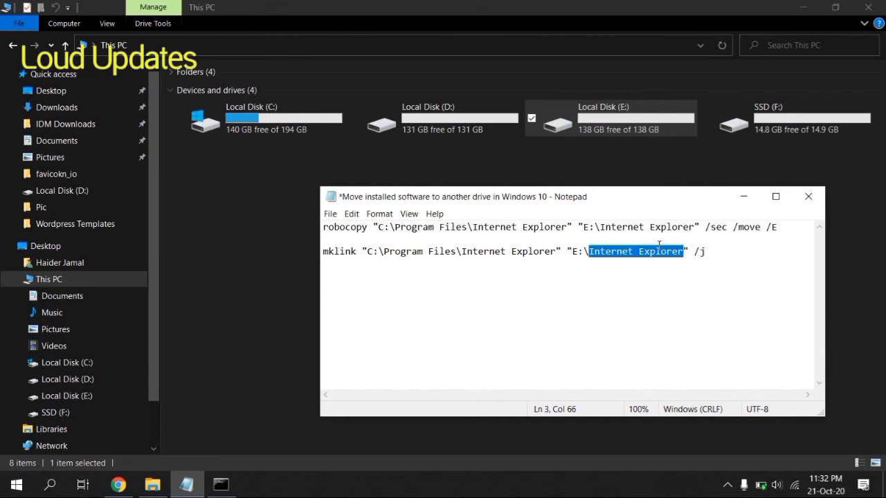
# Switch to File Explorer and open Local Disk (E:) to examine the folders stored there
pyautogui.click(599, 133)
pyautogui.click(566, 190)
pyautogui.doubleClick(601, 129)
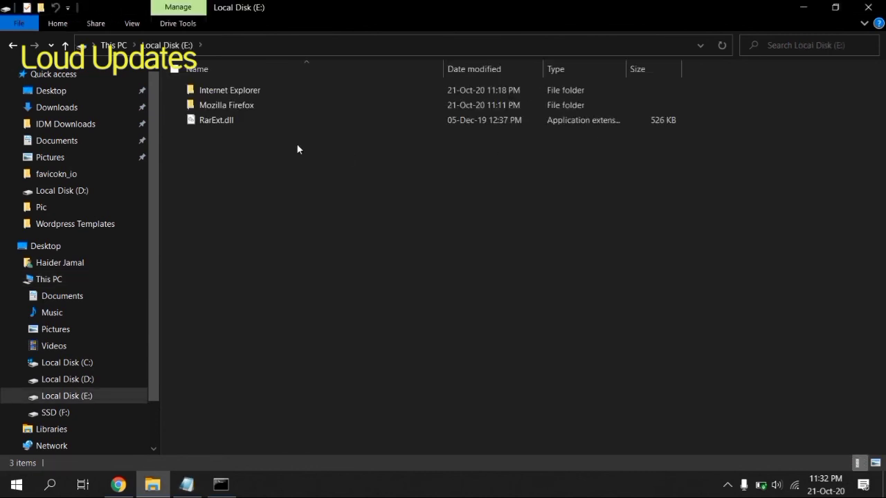